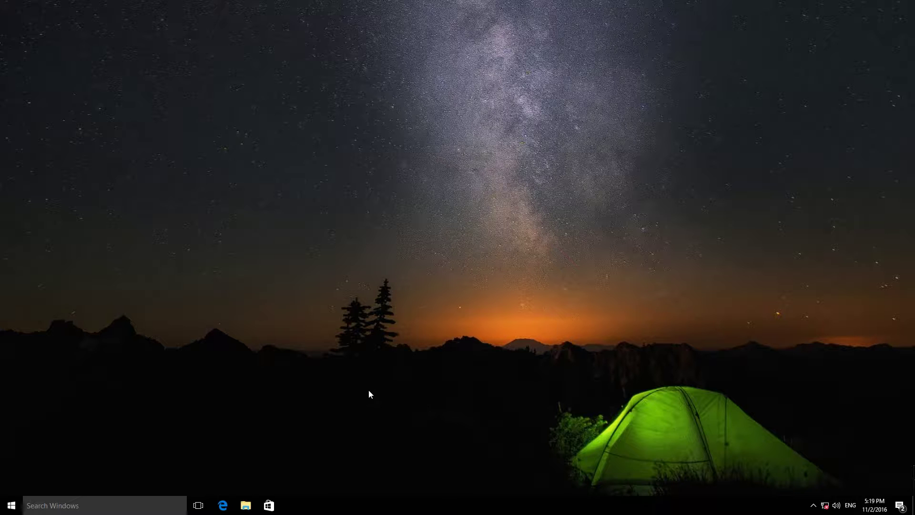
# Check the sizes of pagefile.sys and swapfile.sys on drive C in File Explorer
pyautogui.click(12, 505)
pyautogui.click(261, 464)
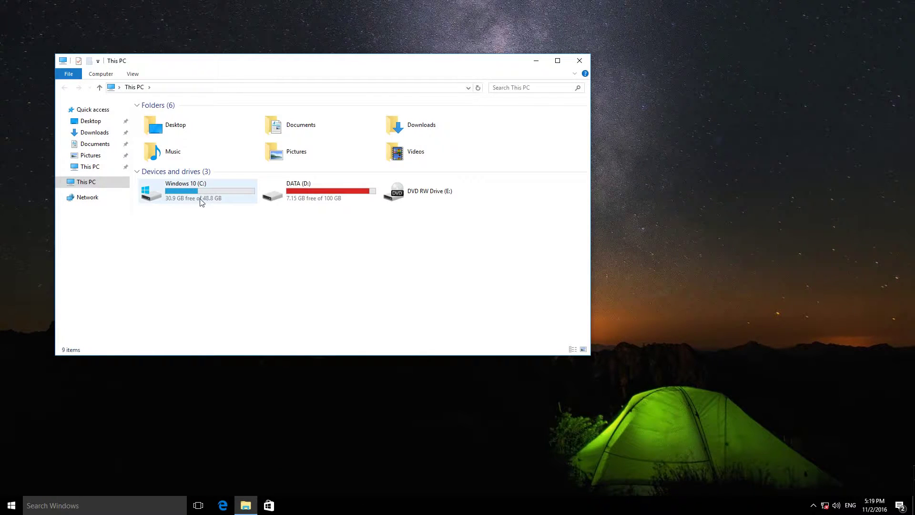
pyautogui.doubleClick(201, 202)
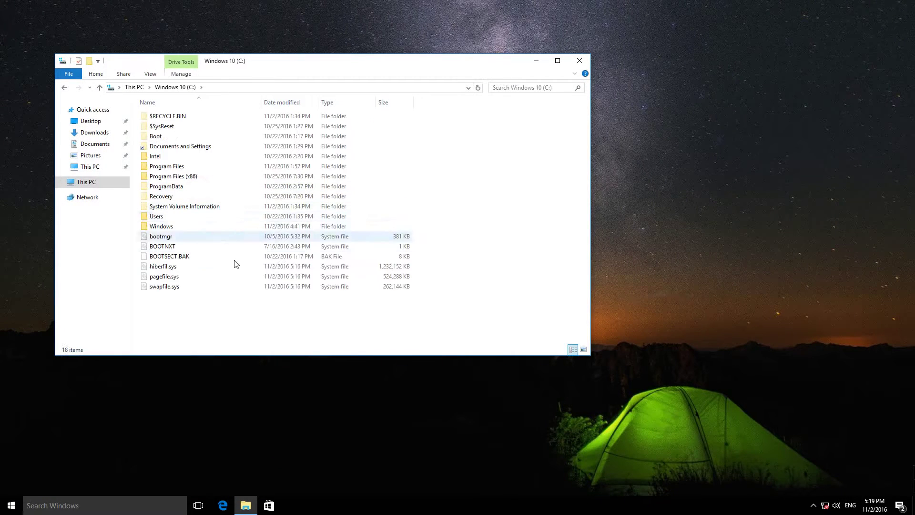
pyautogui.click(165, 277)
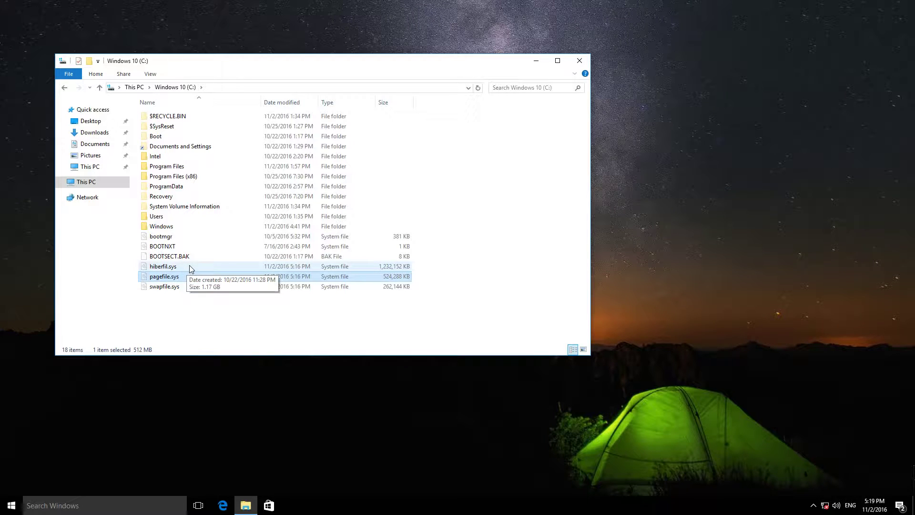
pyautogui.click(157, 287)
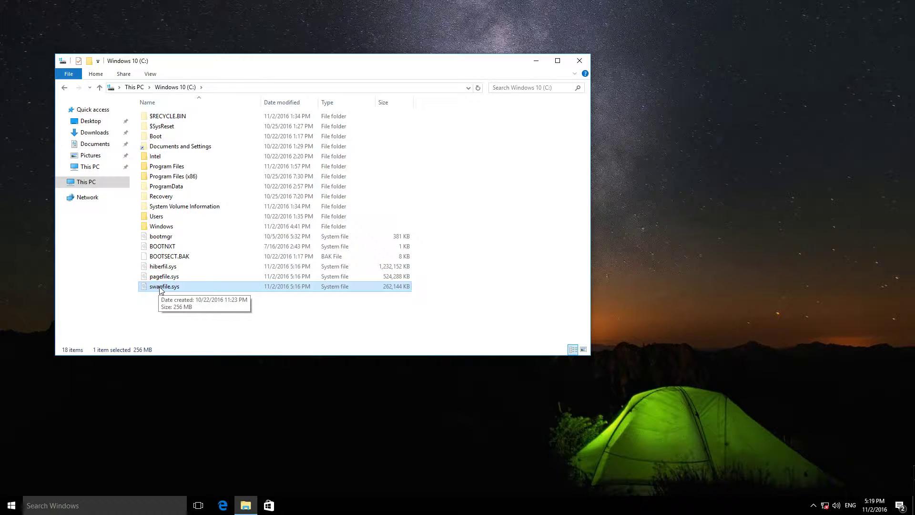
pyautogui.moveTo(163, 286)
pyautogui.click(580, 61)
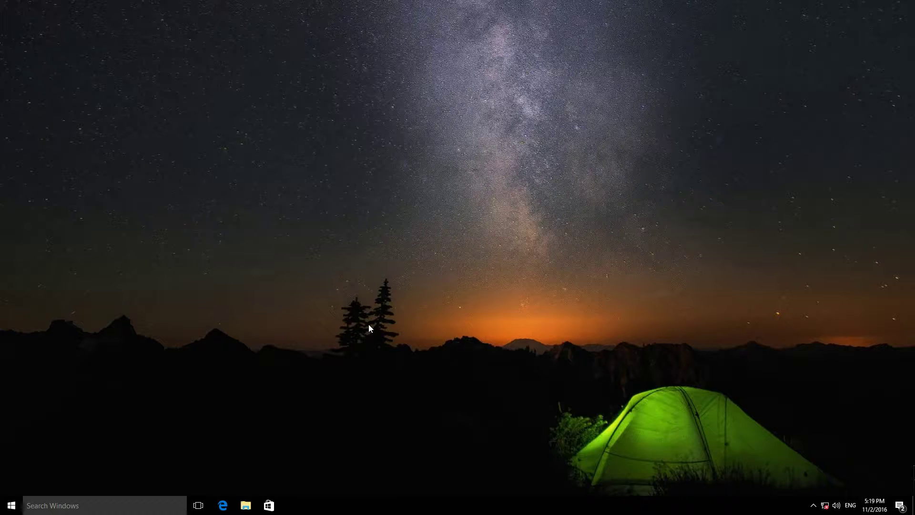
# From Control Panel's large-icon view, reach Performance Options' Advanced tab via System and Advanced system settings
pyautogui.click(11, 505)
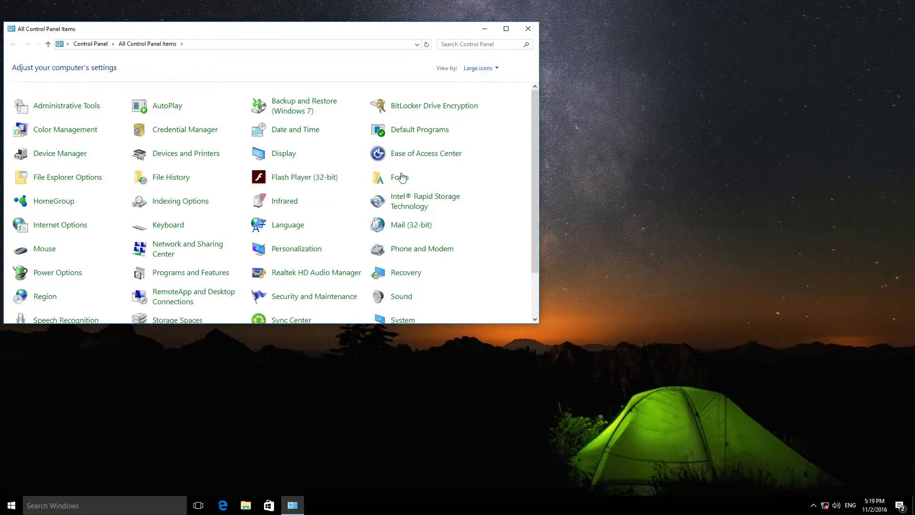
pyautogui.click(496, 68)
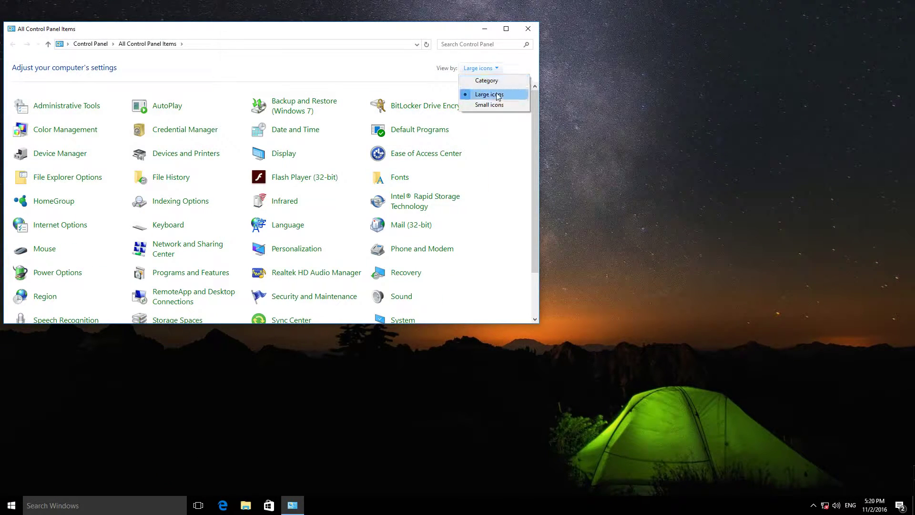
pyautogui.click(498, 88)
pyautogui.moveTo(535, 219); pyautogui.dragTo(536, 272)
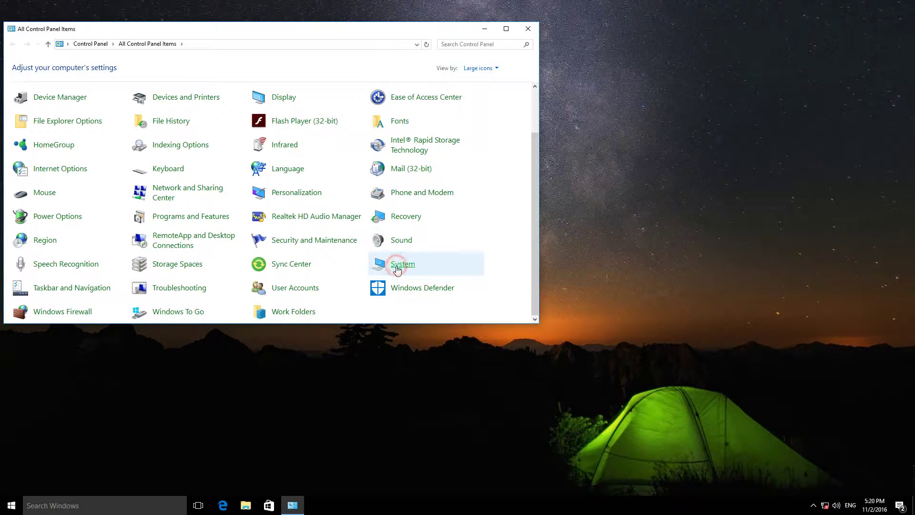
pyautogui.click(398, 268)
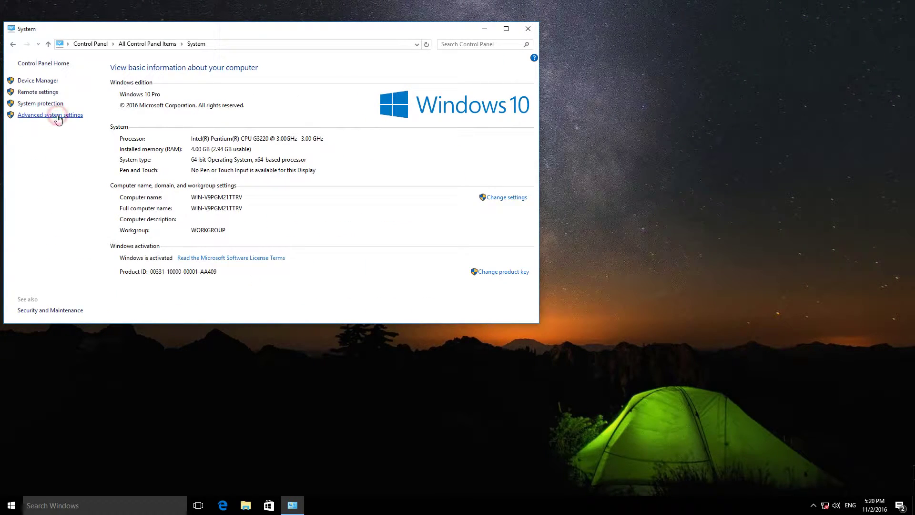
pyautogui.click(58, 116)
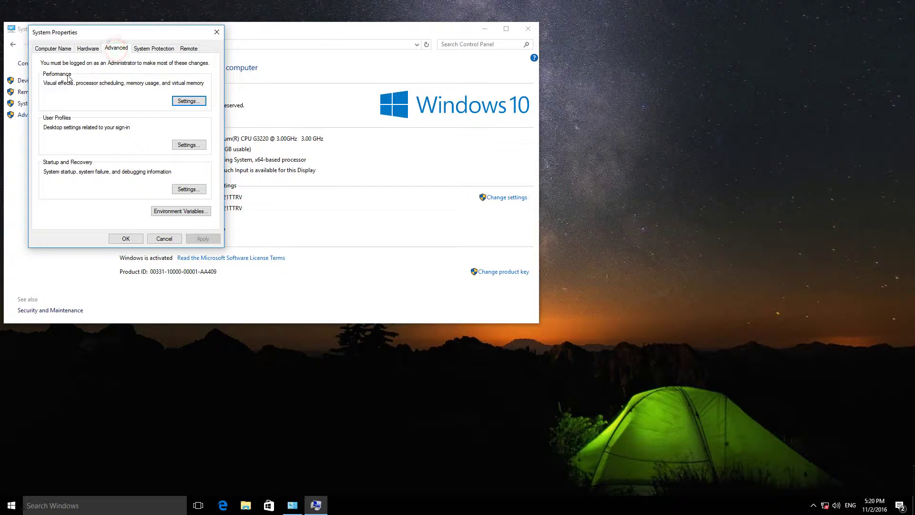
pyautogui.click(185, 101)
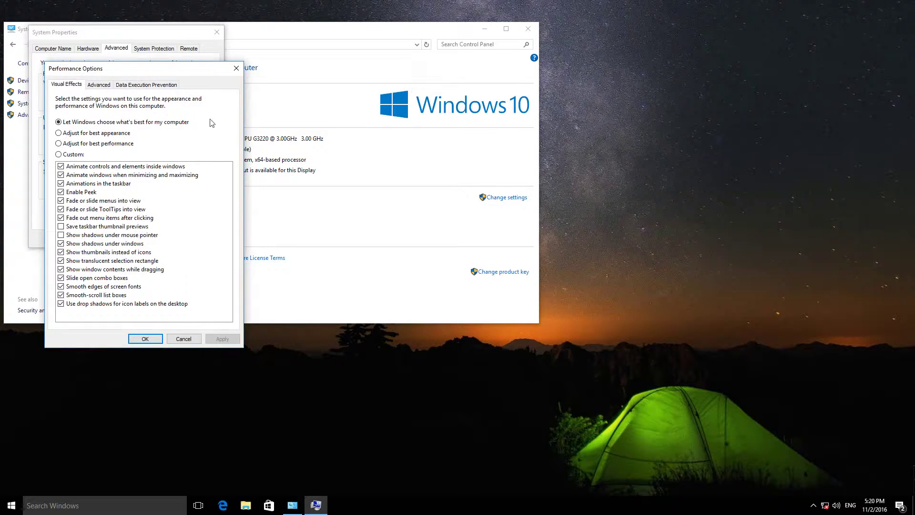
pyautogui.click(93, 85)
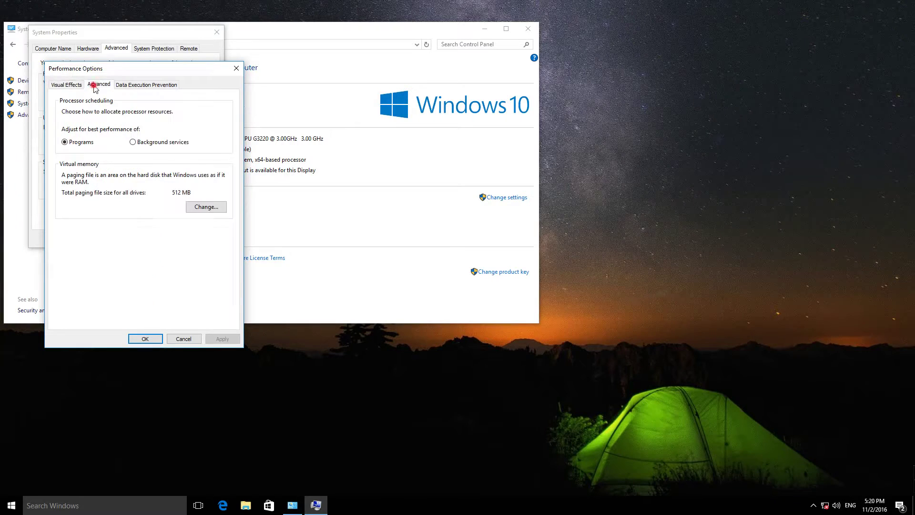
# In the Virtual Memory dialog, uncheck 'Automatically manage paging file size for all drives'
pyautogui.click(205, 206)
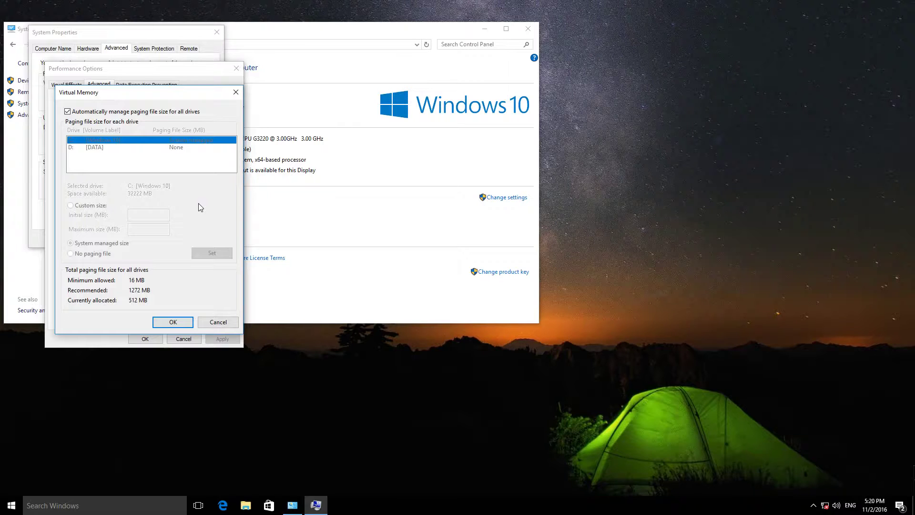
pyautogui.click(67, 111)
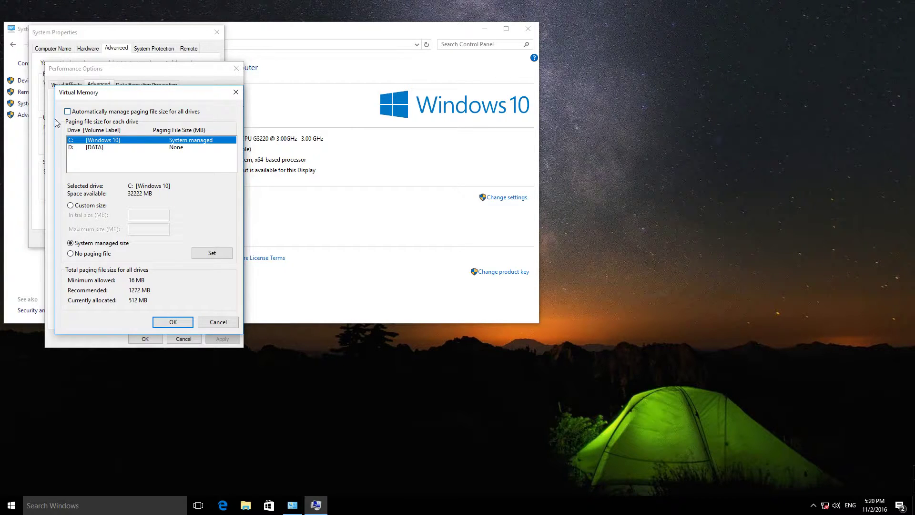
# Set drive C to Custom size with 2048 MB initial and 2048 MB maximum, and apply it
pyautogui.click(88, 207)
pyautogui.click(134, 214)
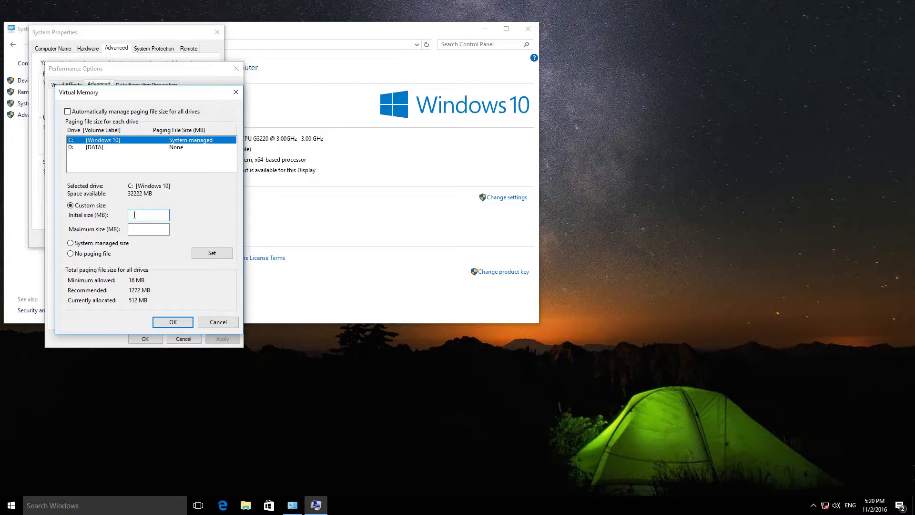
pyautogui.write('2048')
pyautogui.click(135, 230)
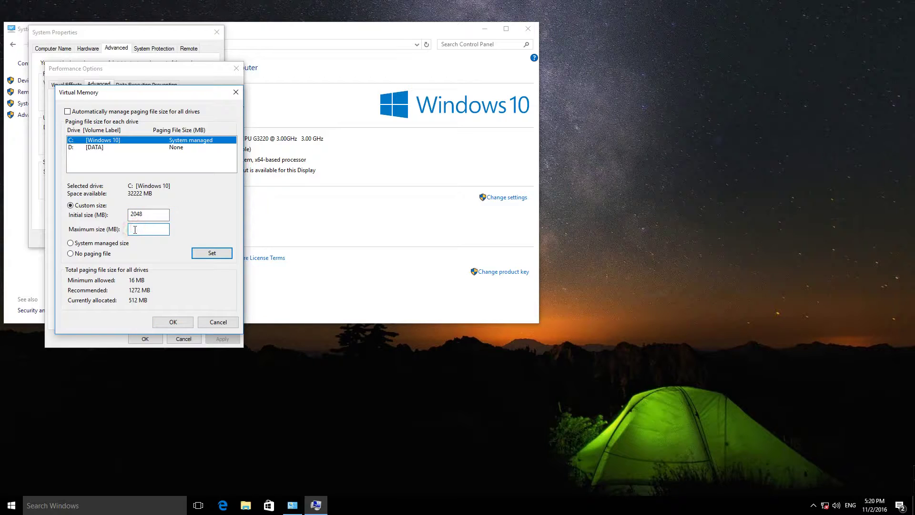
pyautogui.write('2048')
pyautogui.click(207, 255)
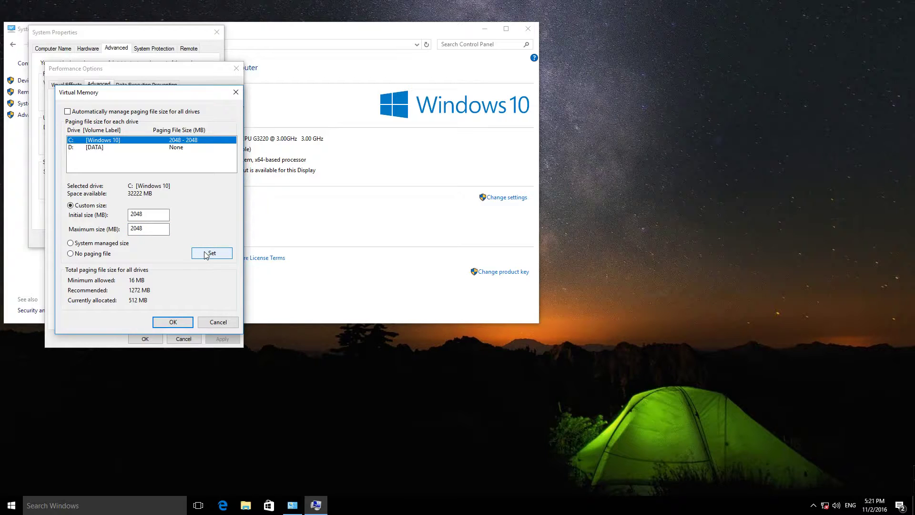
pyautogui.click(106, 233)
pyautogui.click(100, 215)
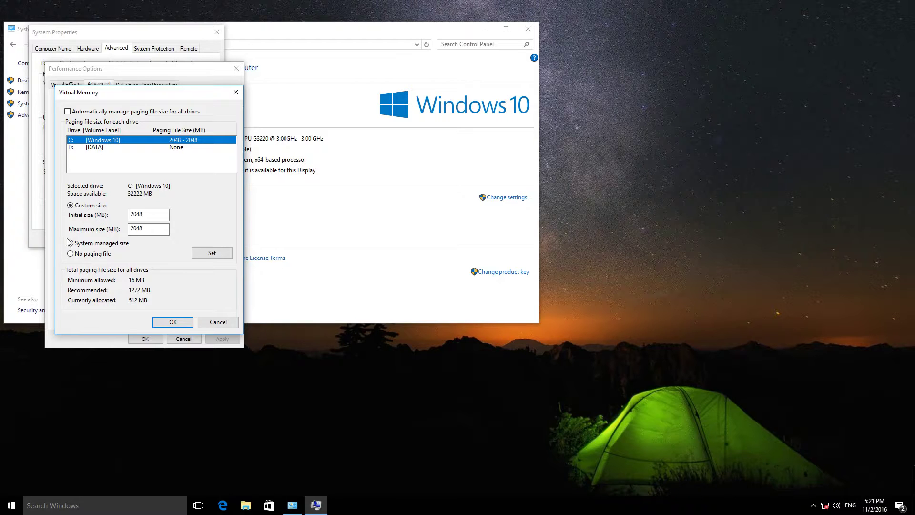
# Apply 'No paging file' to drive C and accept the disable warning
pyautogui.click(92, 256)
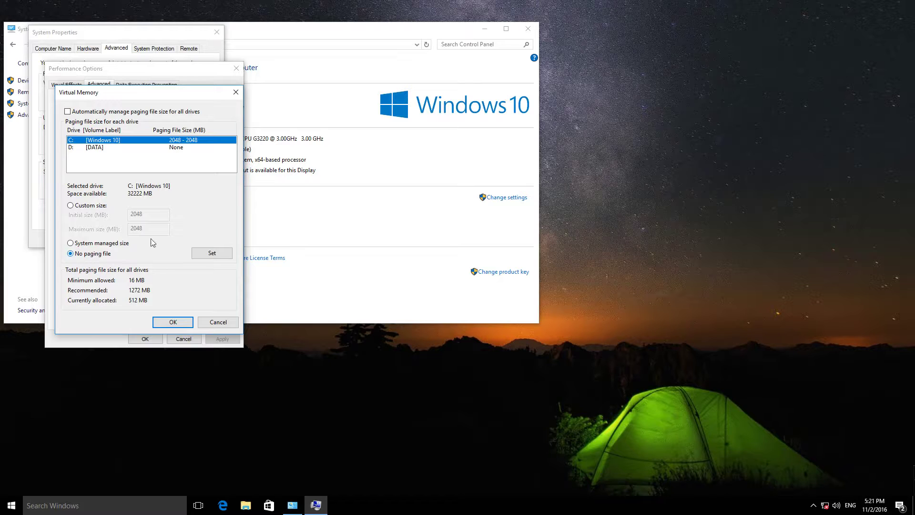
pyautogui.click(212, 254)
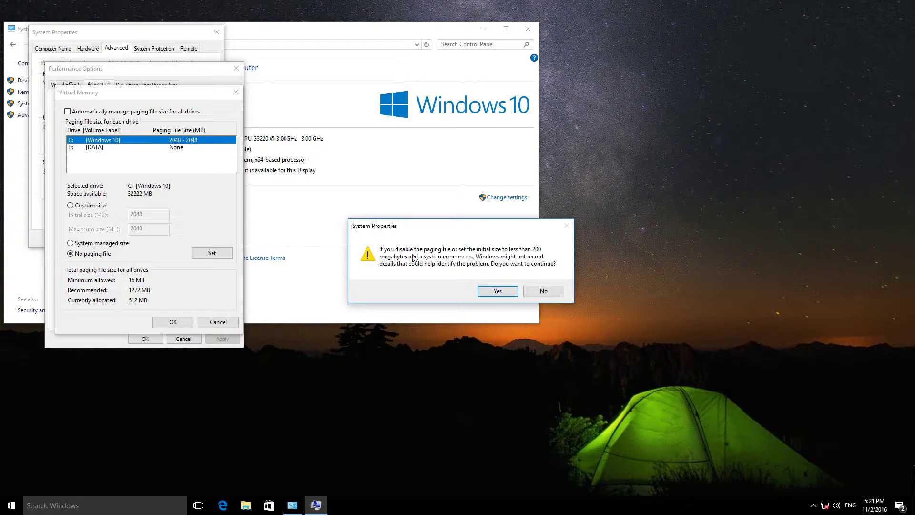
pyautogui.click(494, 292)
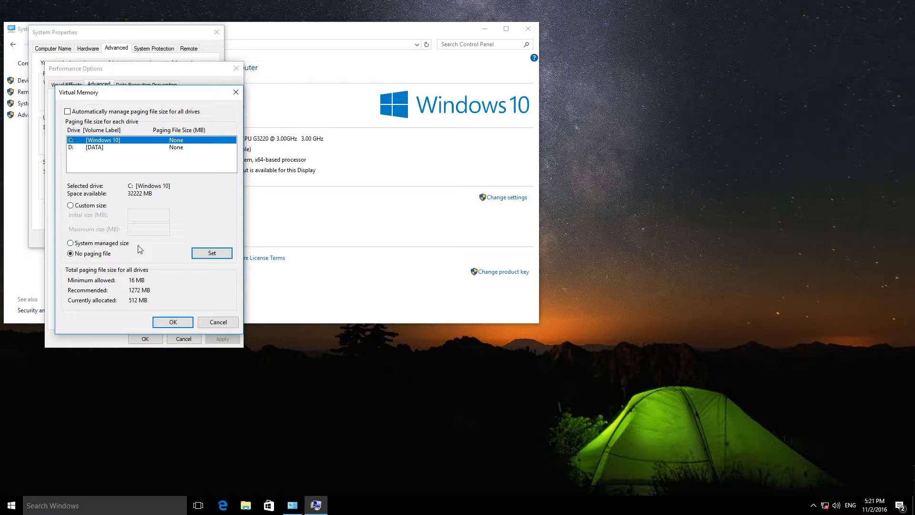
# Reapply no paging file on C, set no paging file on D, and save with OK
pyautogui.click(203, 253)
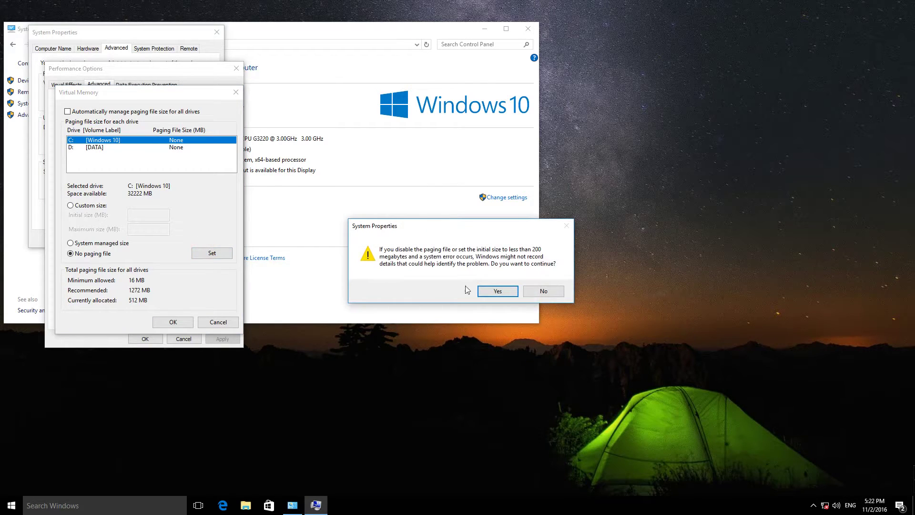
pyautogui.click(490, 291)
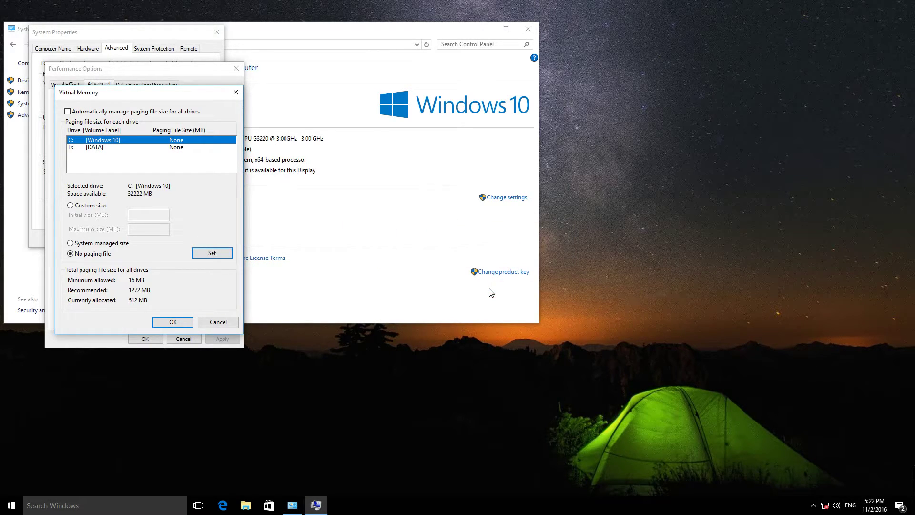
pyautogui.click(109, 149)
pyautogui.click(138, 213)
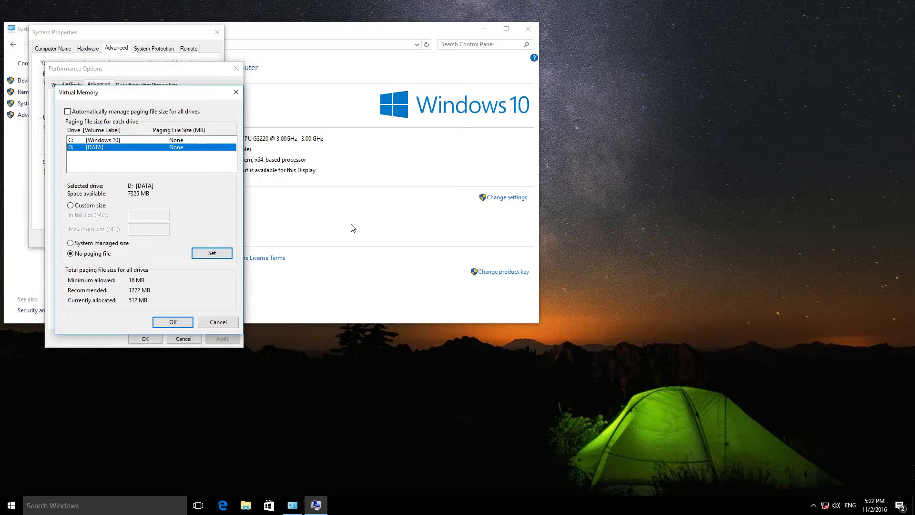
pyautogui.click(210, 253)
pyautogui.click(177, 321)
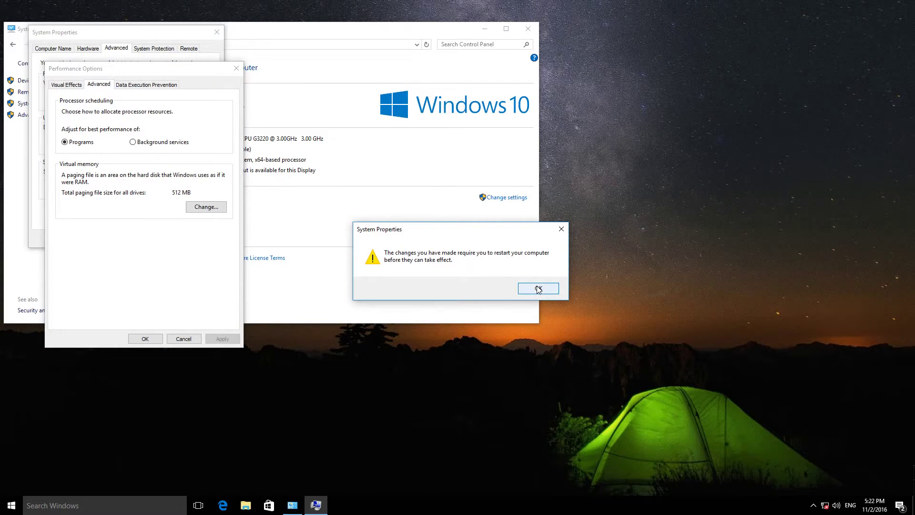
# Confirm and close Performance Options and System Properties, choose Restart Later, and minimize the System window
pyautogui.click(538, 289)
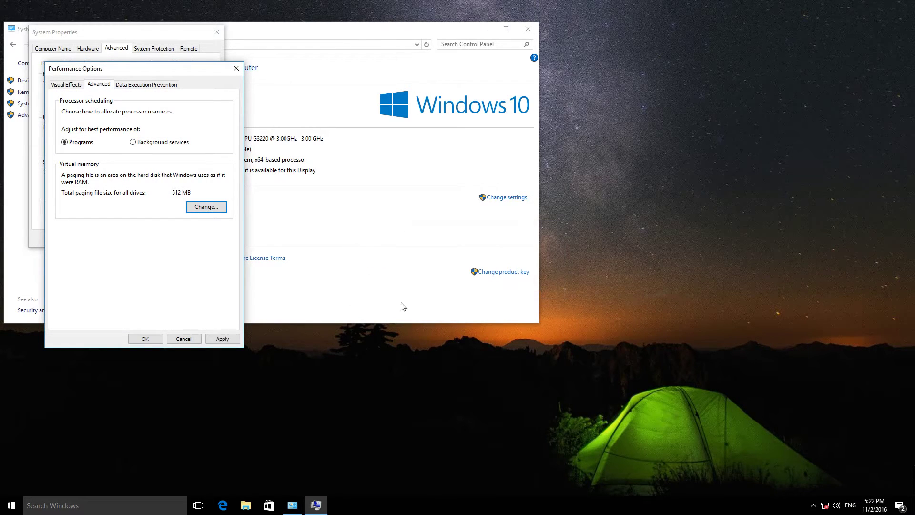
pyautogui.click(144, 338)
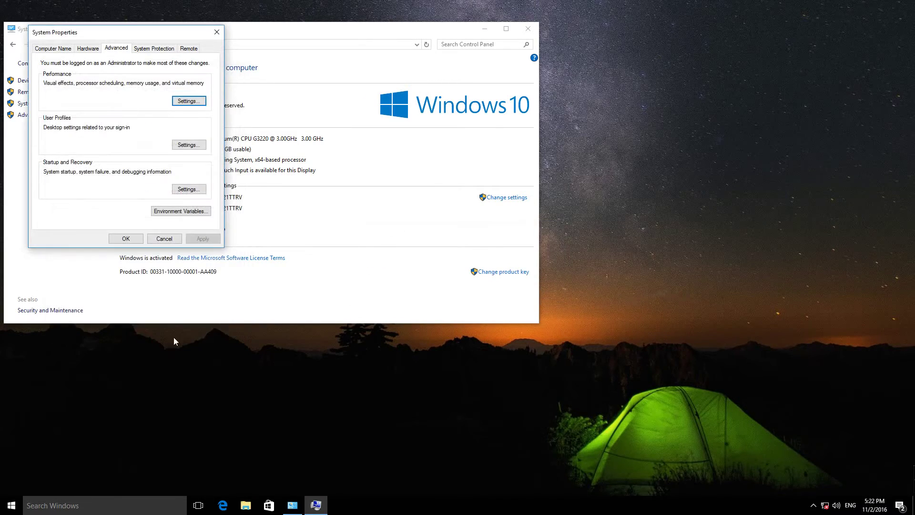
pyautogui.click(125, 239)
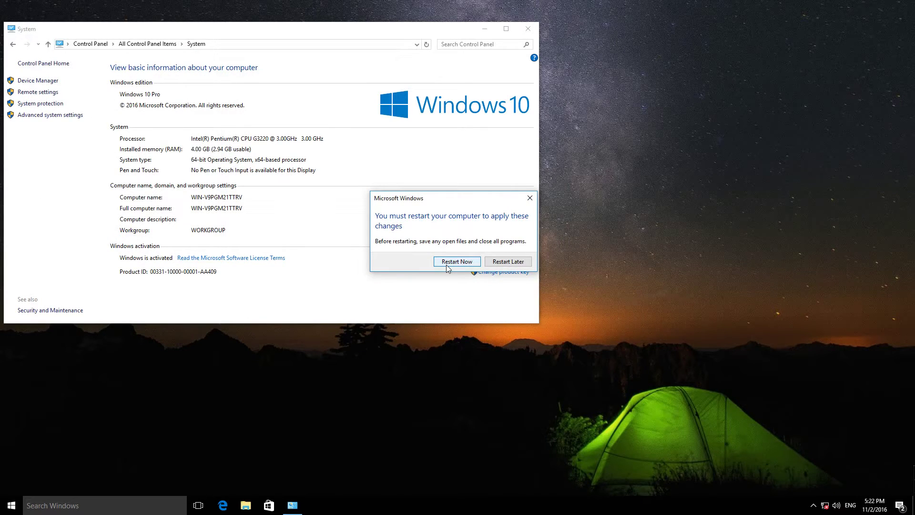
pyautogui.click(515, 262)
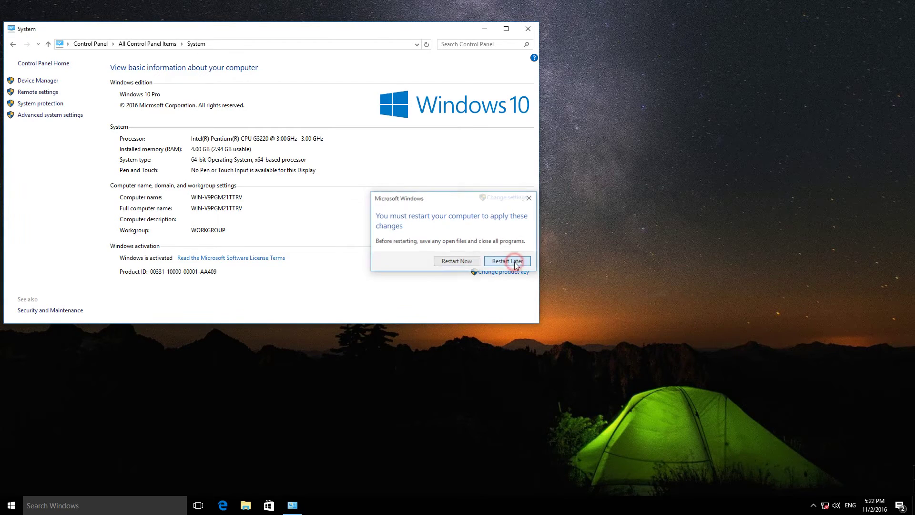
pyautogui.click(488, 30)
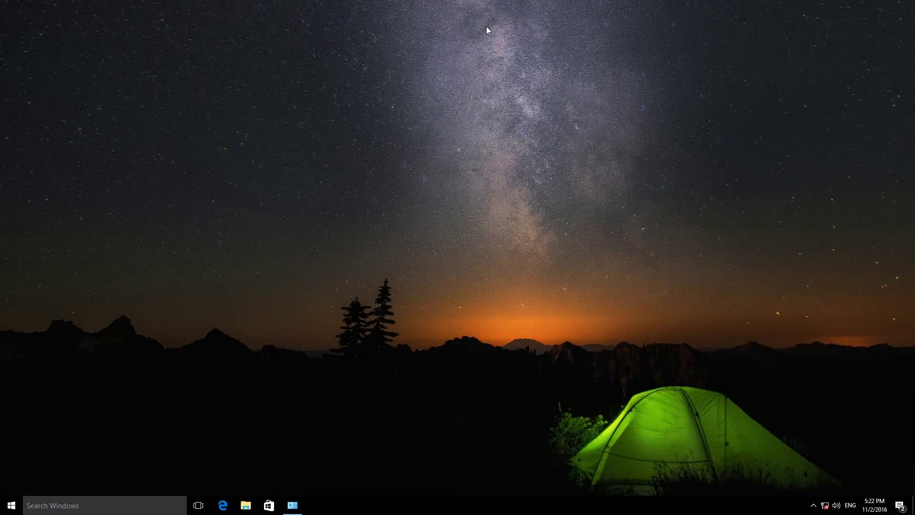